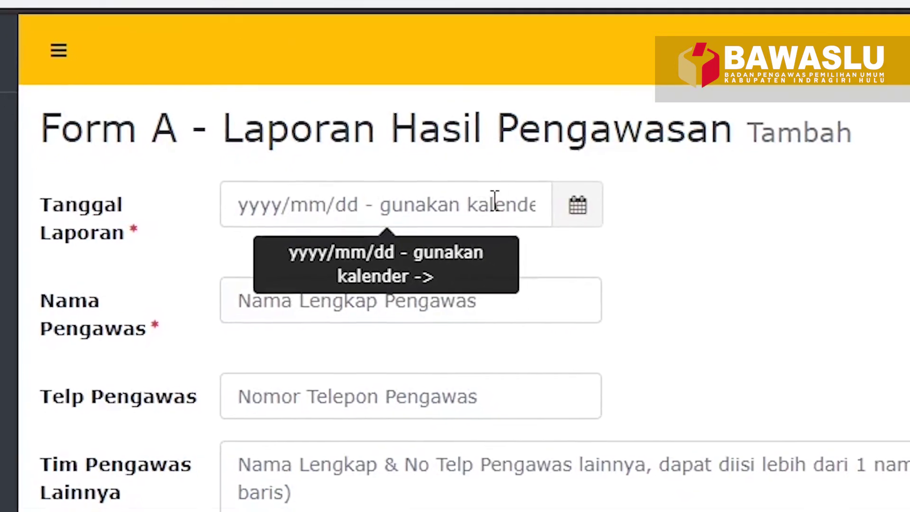
Set the report date to 2020/03/12 and enter the supervisor's full name in Nama Pengawas.
click(559, 181)
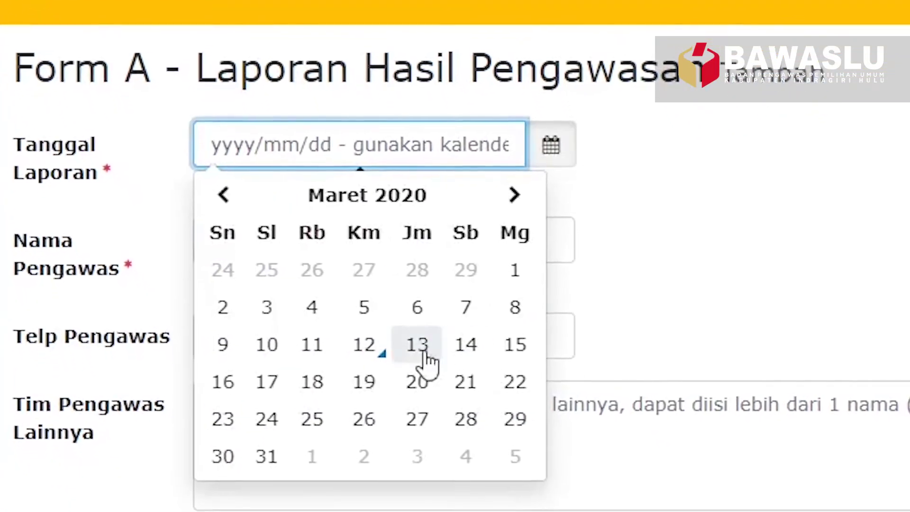
click(368, 343)
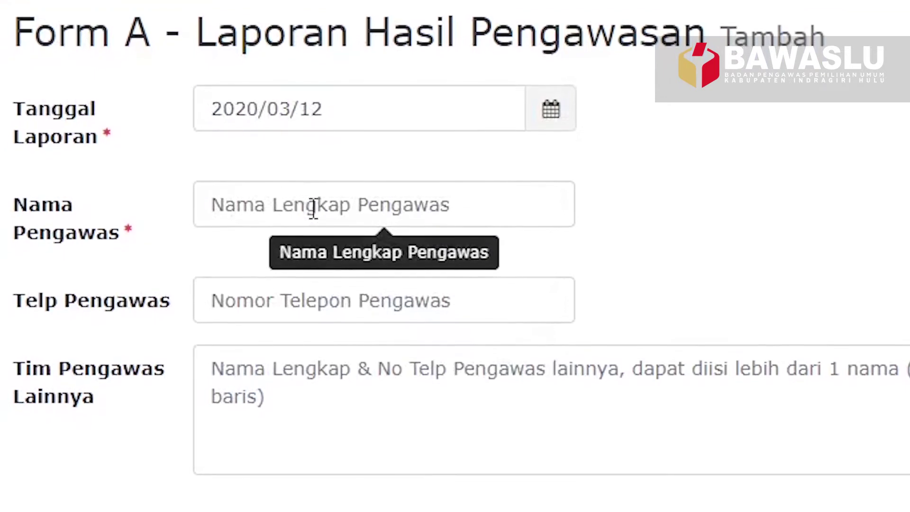
click(344, 195)
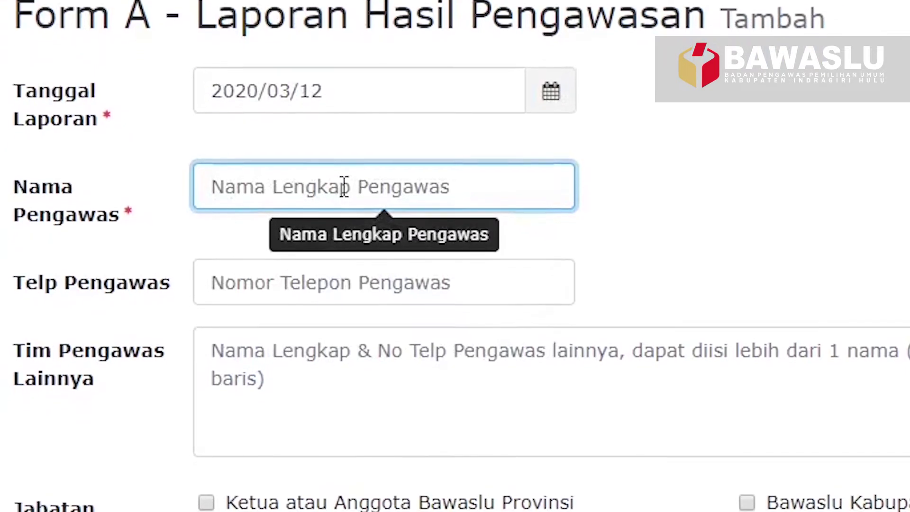
text(Sulaiman)
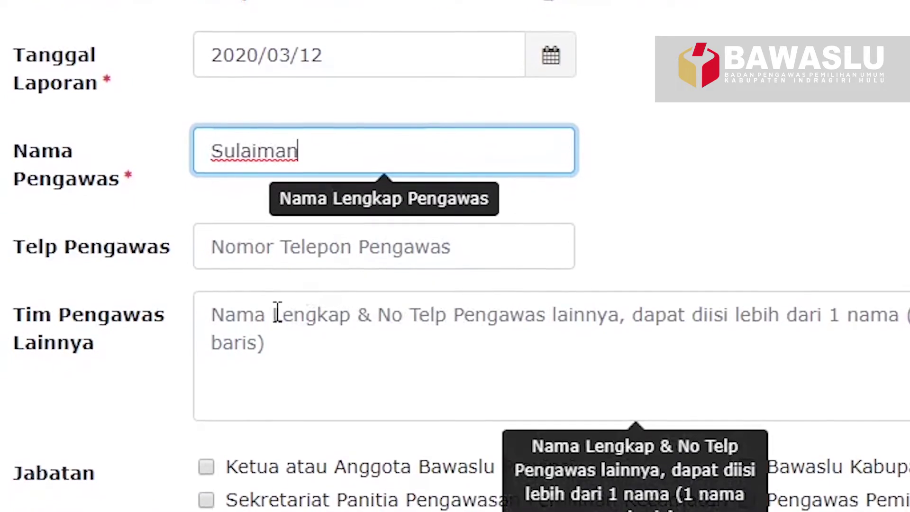
Type the other supervisors' names, then clear that field again.
click(274, 326)
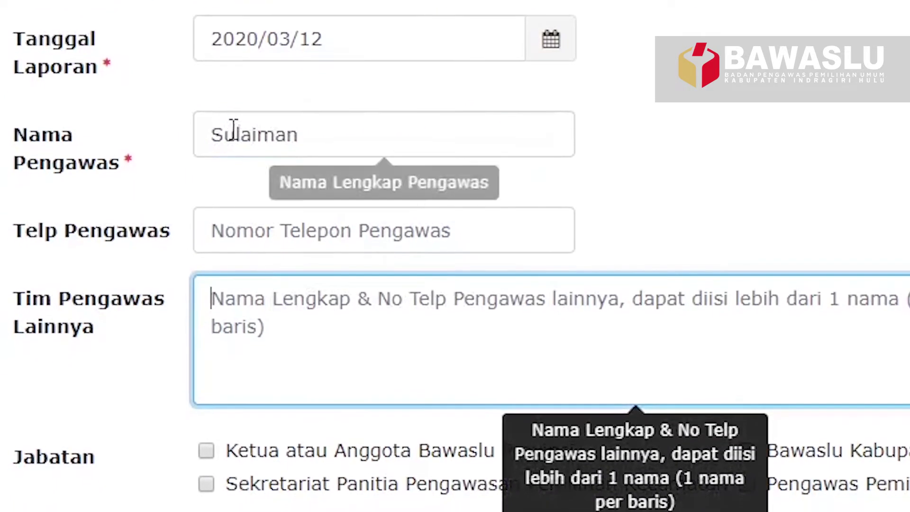
drag(308, 139, 188, 139)
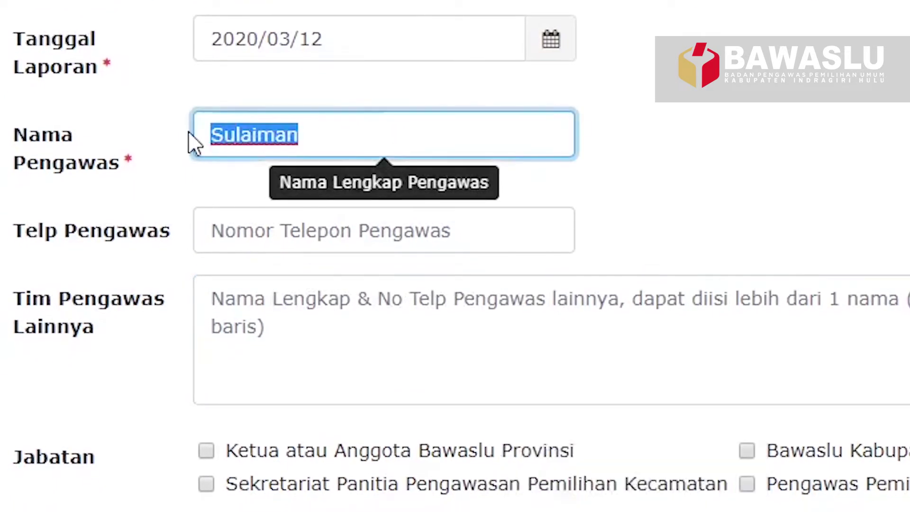
click(271, 312)
text(Irman)
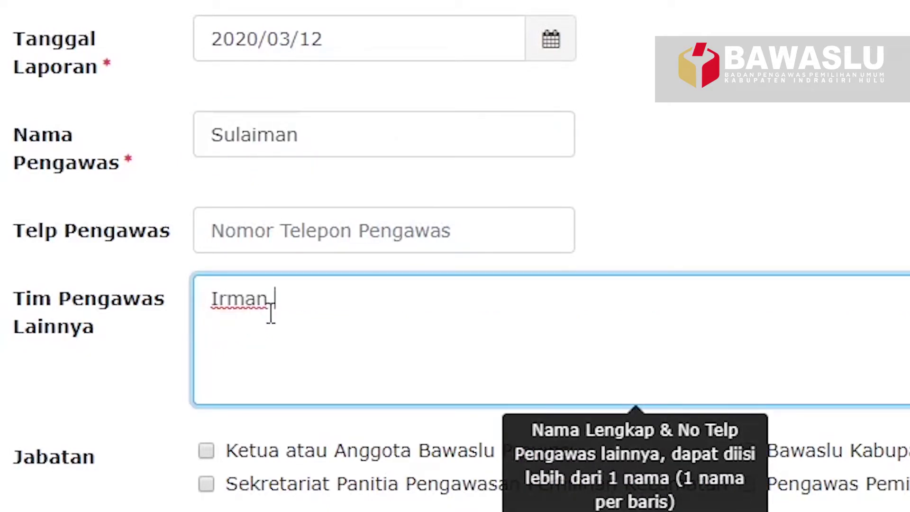
key(BackSpace)
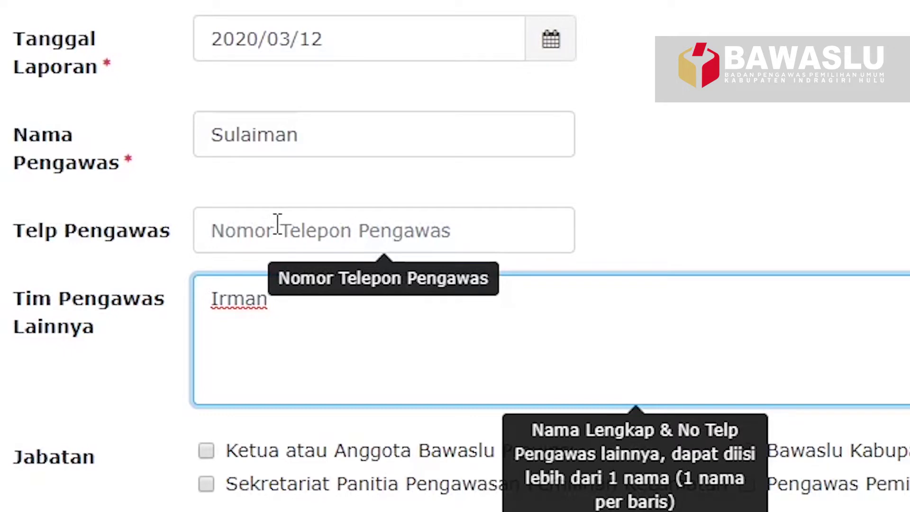
text(.Depri)
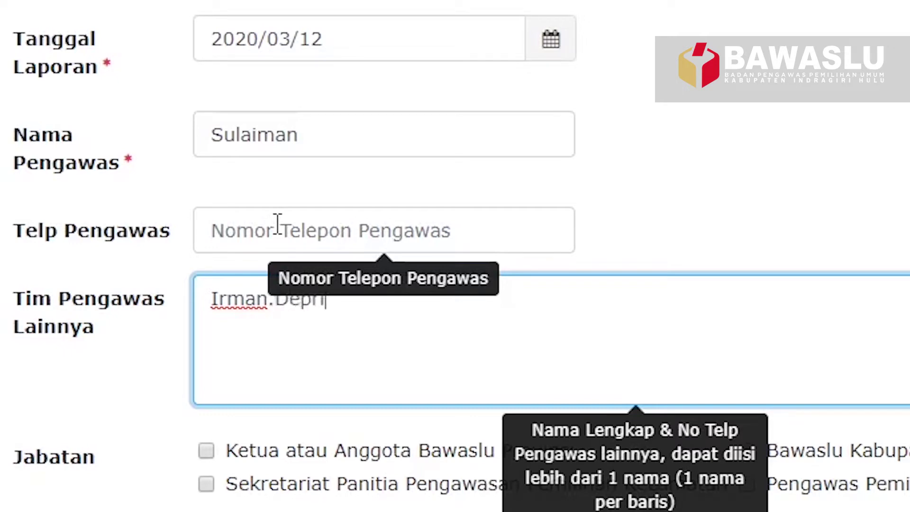
key(ctrl+a)
key(BackSpace)
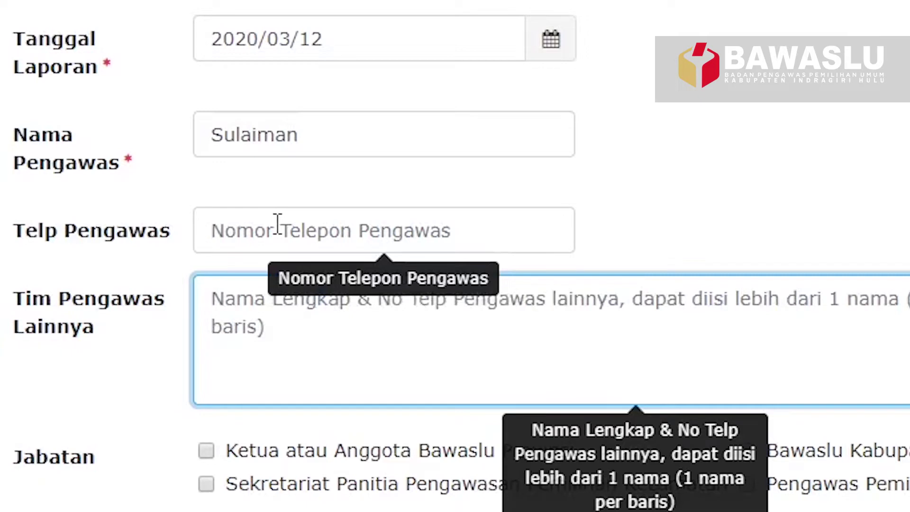
Enter the supervisor's phone number in Telp Pengawas; retype, then delete, the other supervisors' names.
click(277, 224)
text(08xxx)
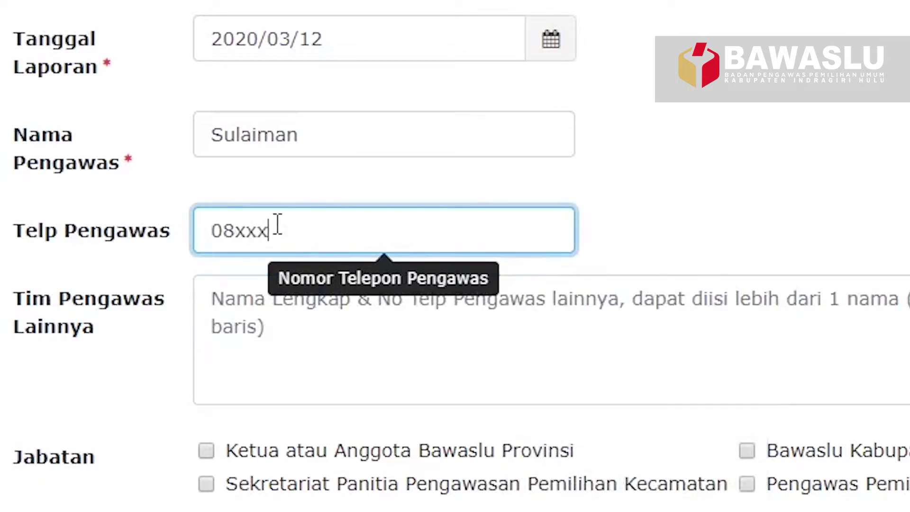
click(288, 322)
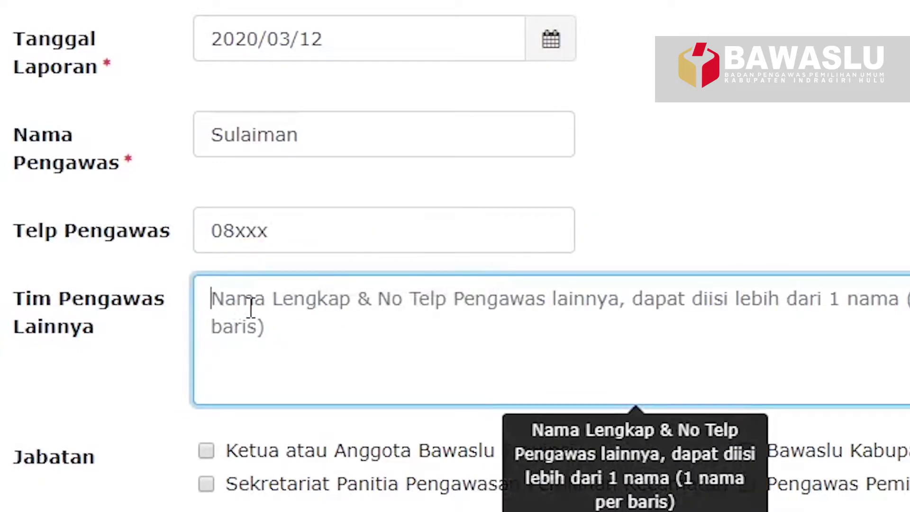
text(Irm)
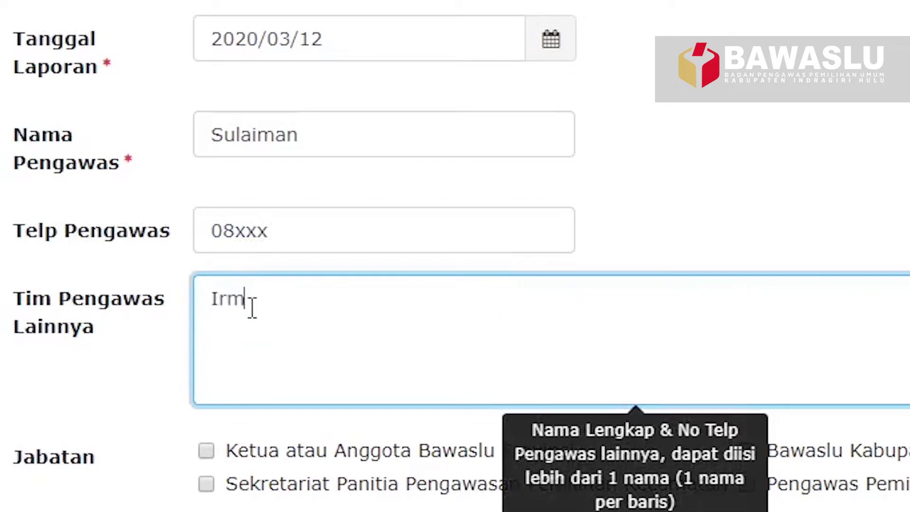
text(an.De)
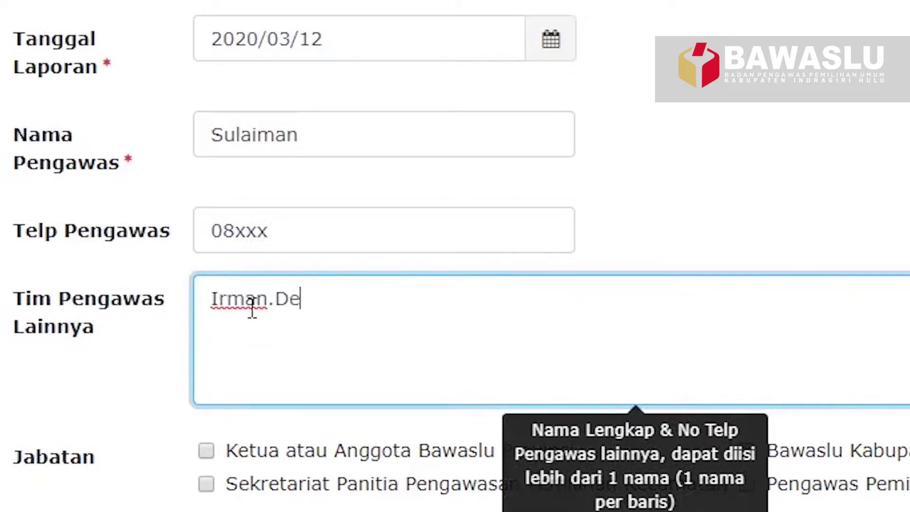
key(BackSpace)
key(BackSpace)
key(Return)
text(Depri.)
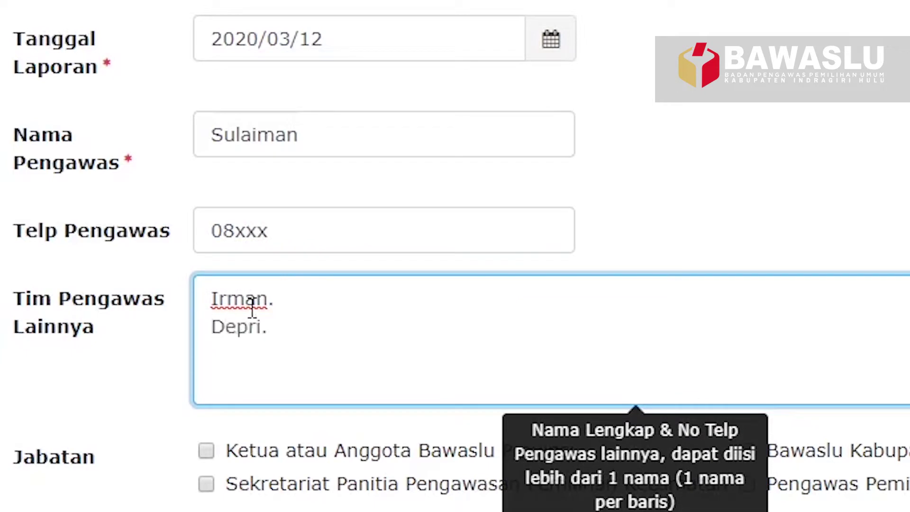
key(ctrl+a)
key(BackSpace)
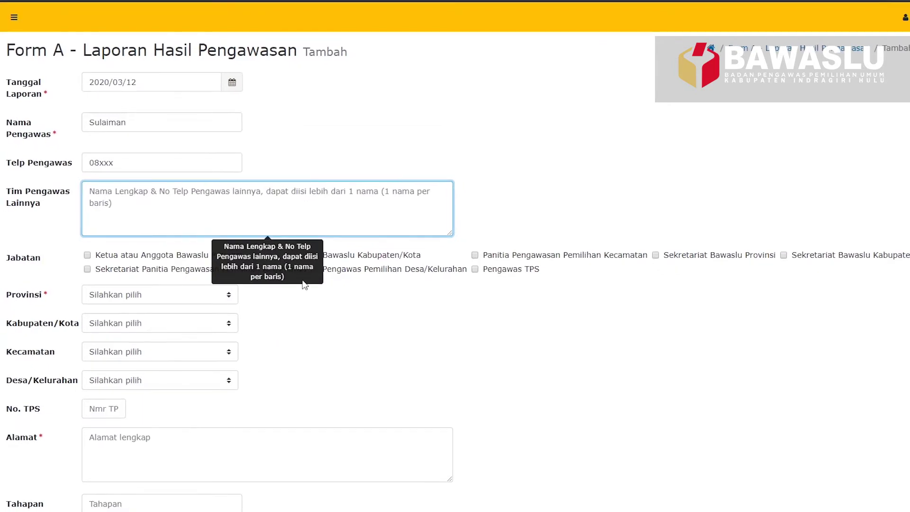
Mark the role as Pengawas Pemilihan Desa/Kelurahan, leaving Pengawas TPS unticked.
click(314, 299)
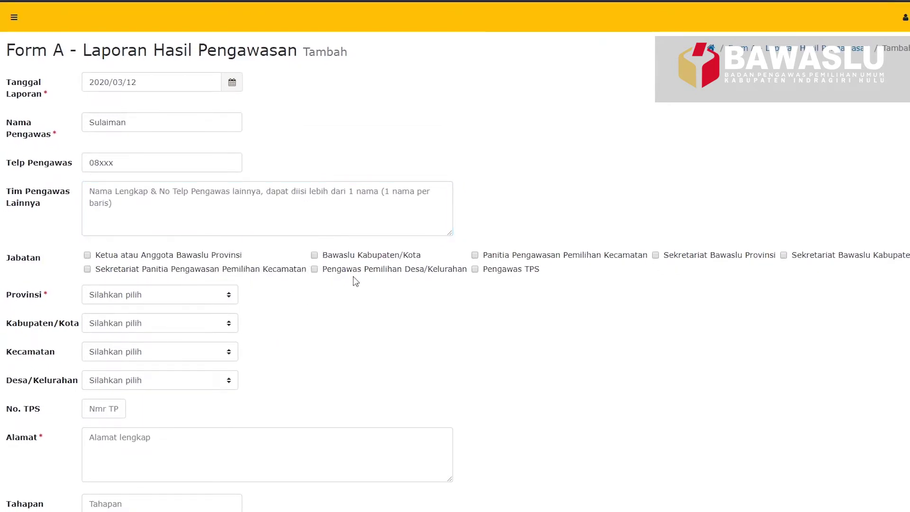
click(315, 269)
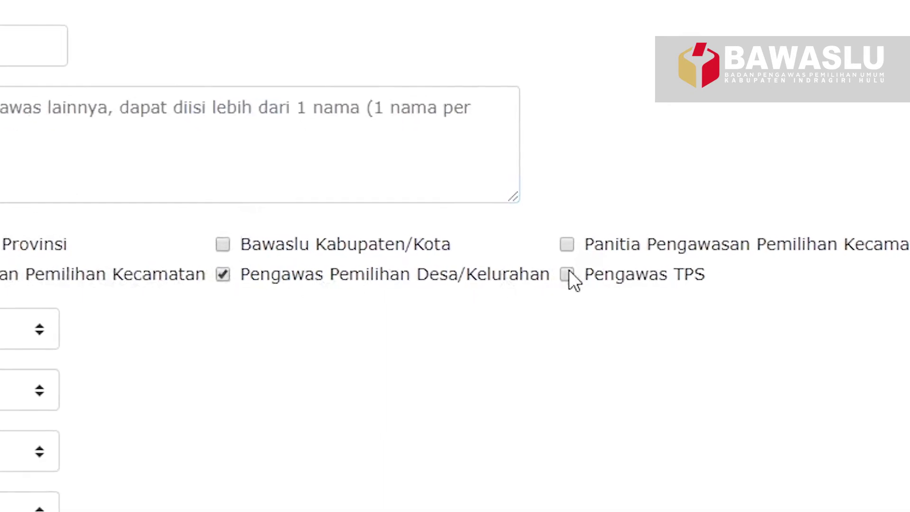
click(568, 275)
click(567, 275)
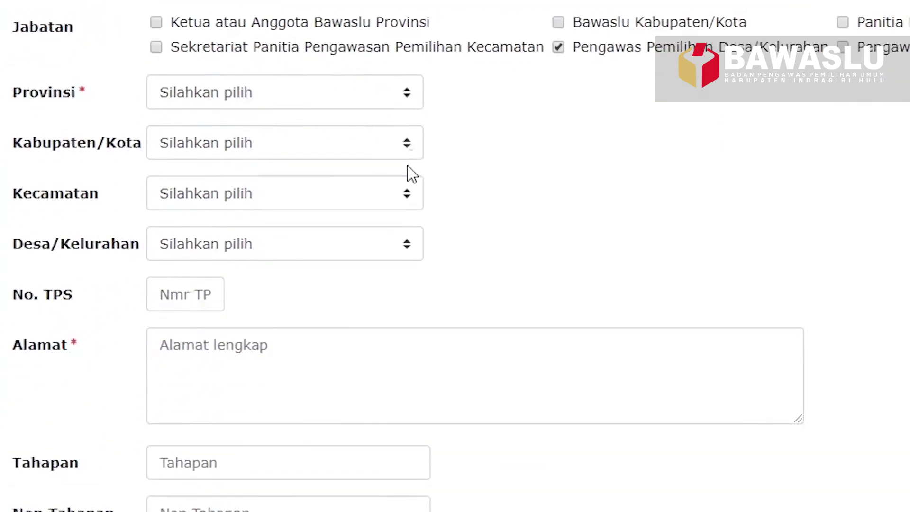
Set the province to RIAU and the regency to KAB. INDRAGIRI HULU.
click(406, 97)
click(355, 193)
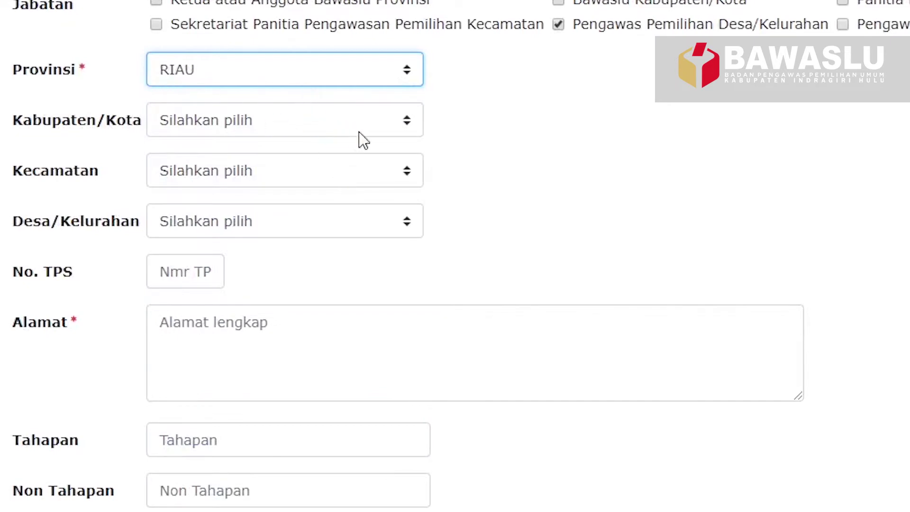
click(385, 124)
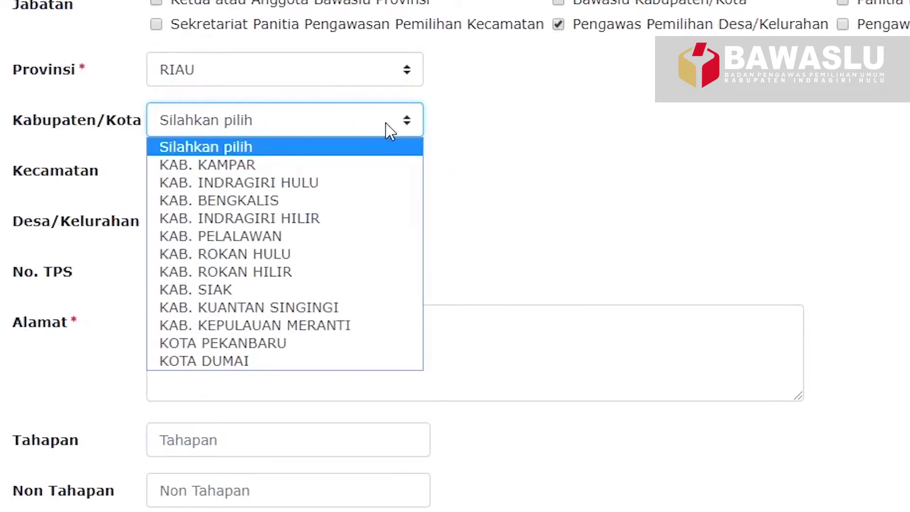
click(365, 180)
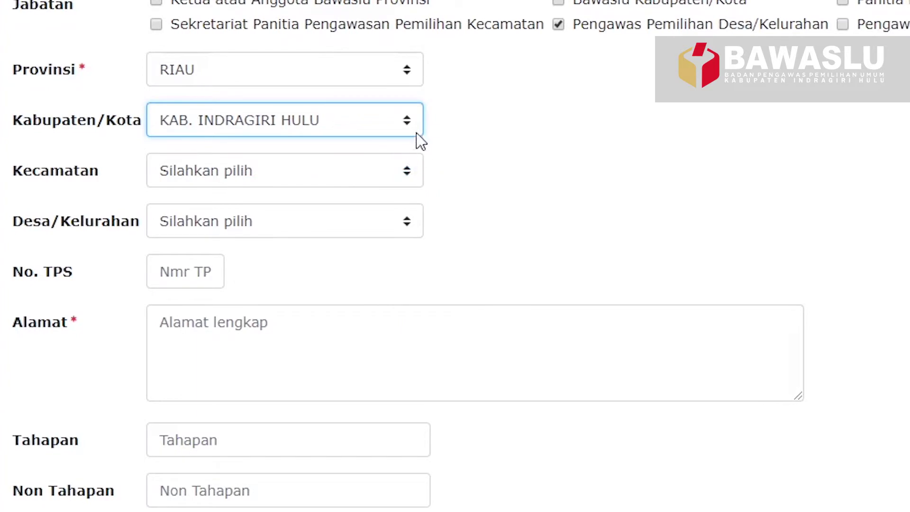
scroll(416, 132, down, 5)
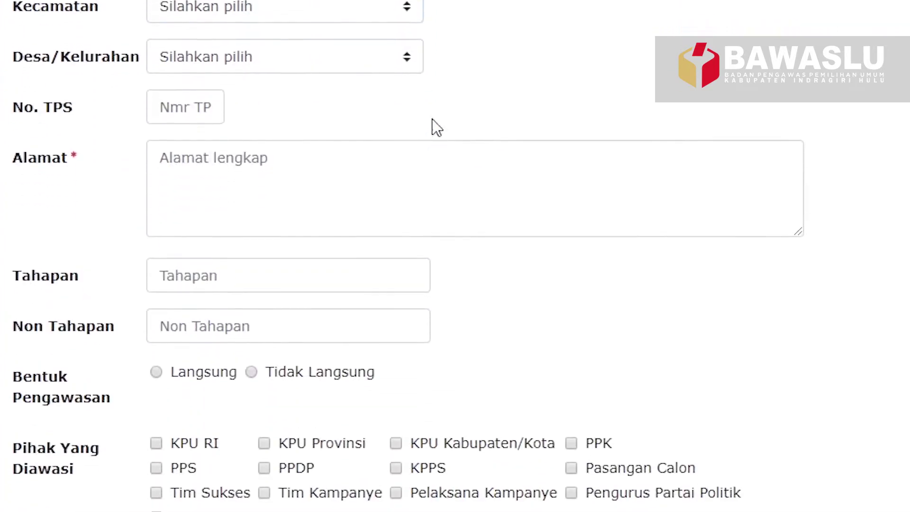
scroll(432, 126, up, 1)
scroll(408, 78, up, 2)
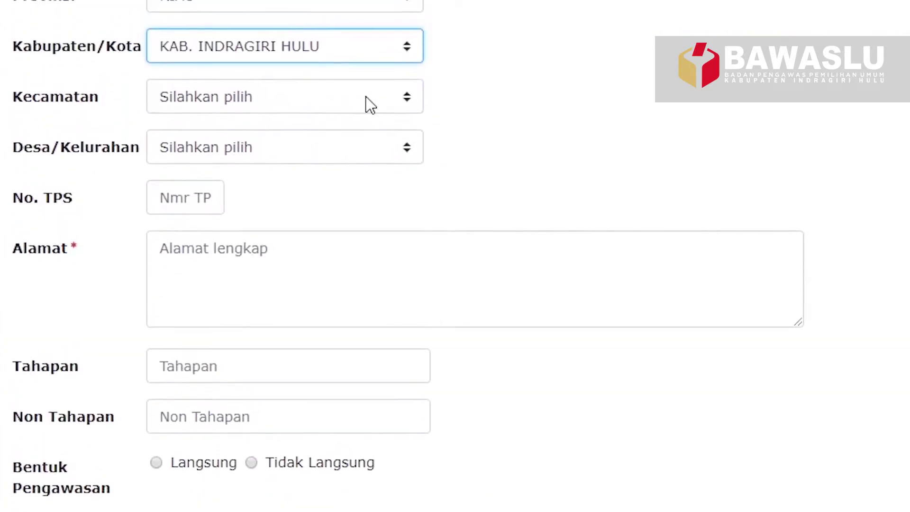
Choose RENGAT as the Kecamatan and KAMPUNG DAGANG as the Desa/Kelurahan.
click(367, 98)
click(364, 137)
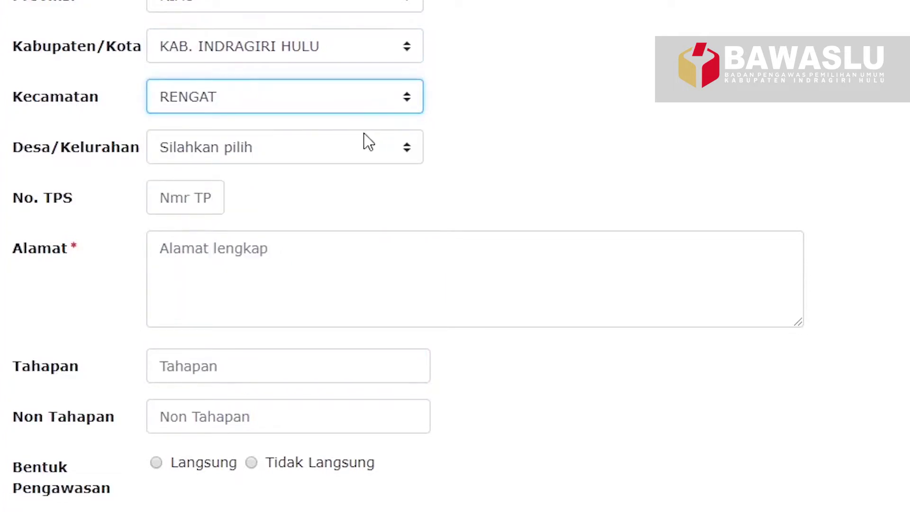
click(337, 151)
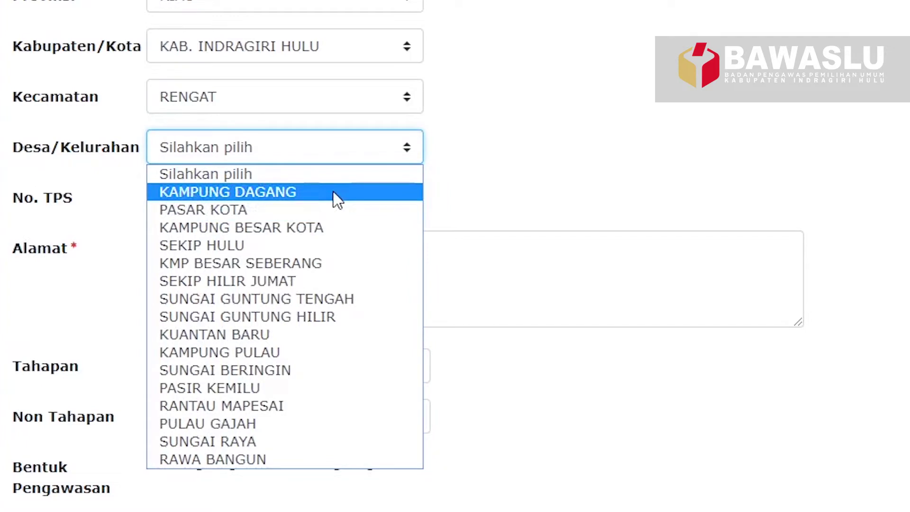
click(336, 199)
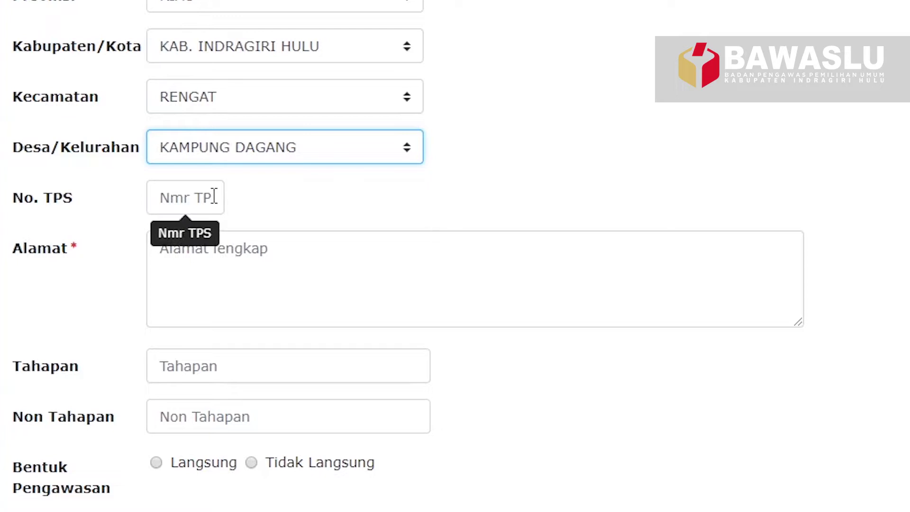
Enter the full street address in the Alamat field.
click(218, 264)
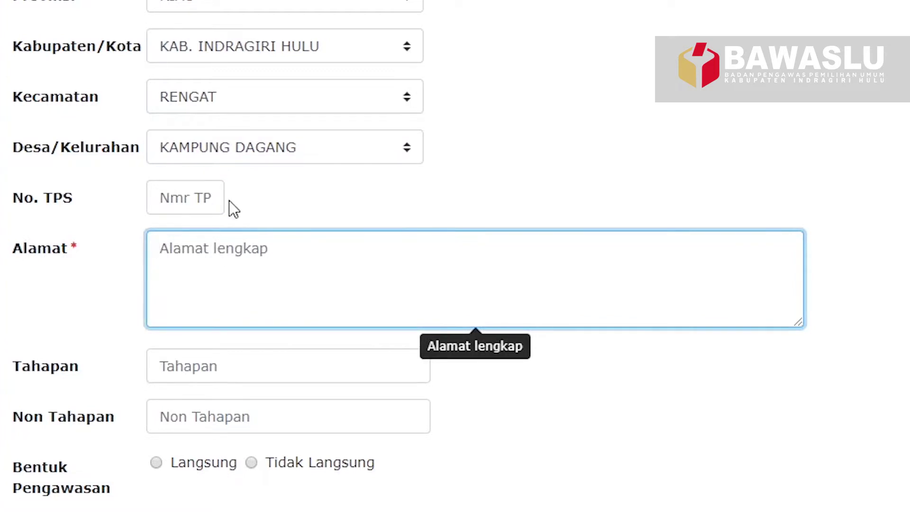
text(Jl. Sulta)
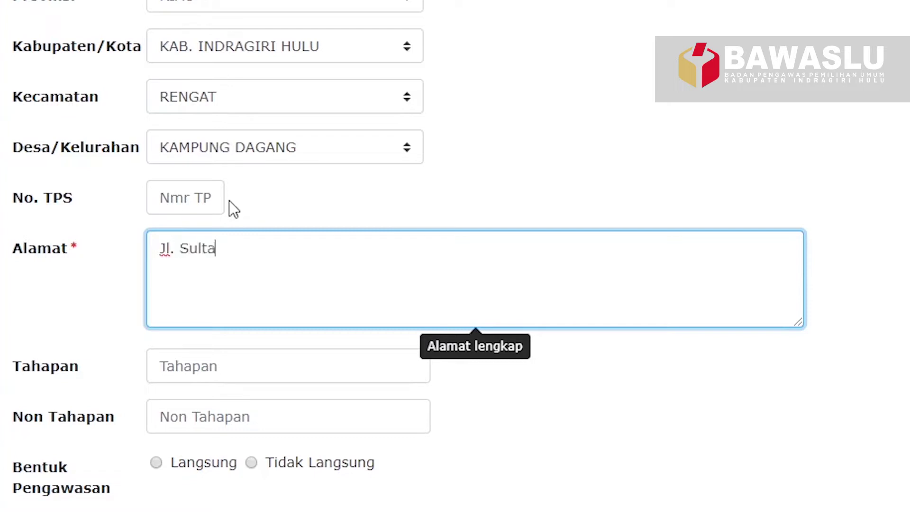
text(n xxxxxxx)
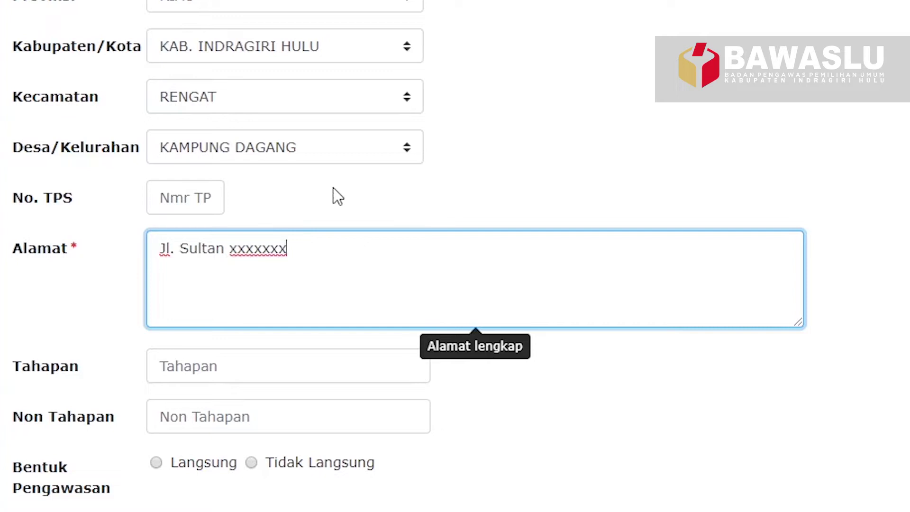
text(xx)
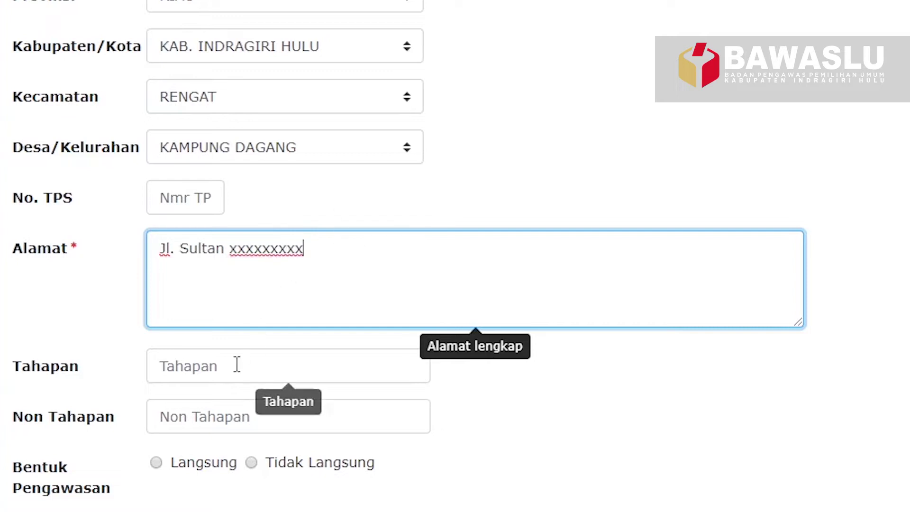
click(223, 347)
Record Pencalonan as the election stage in the Tahapan field.
click(223, 353)
scroll(256, 355, down, 4)
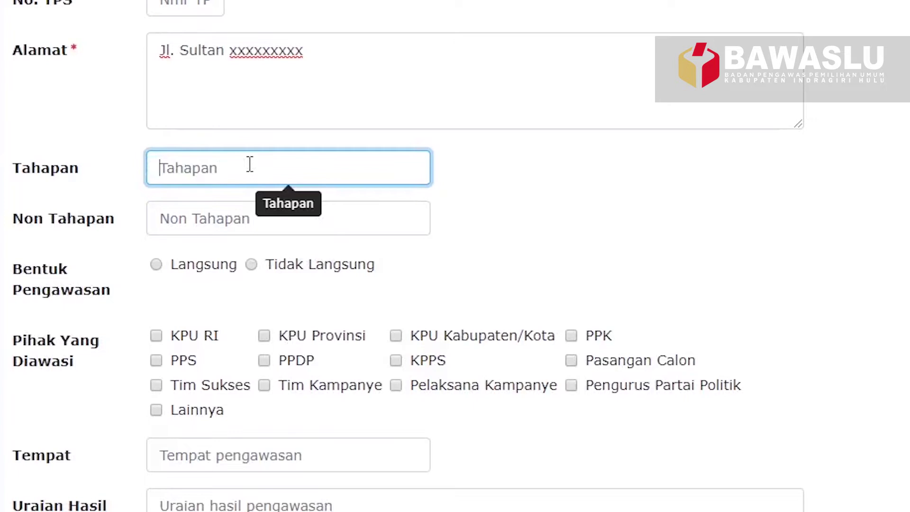
text(P)
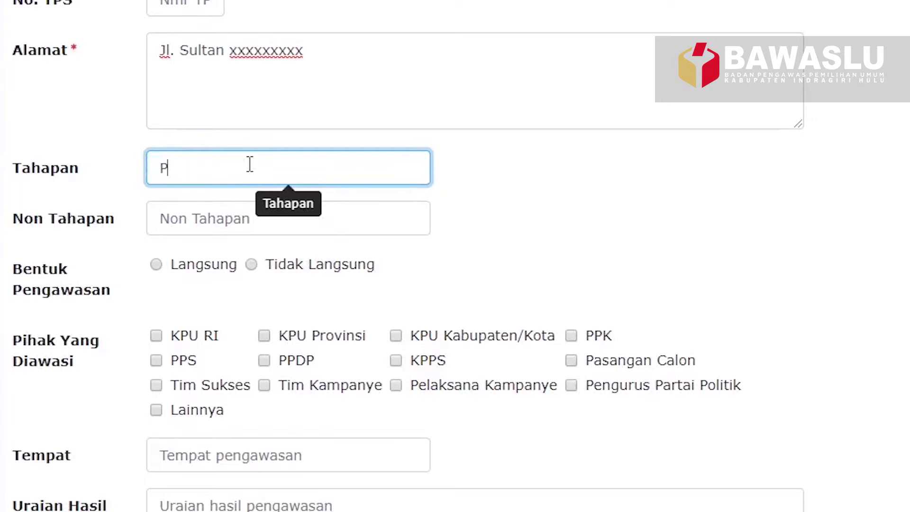
text(encalonan)
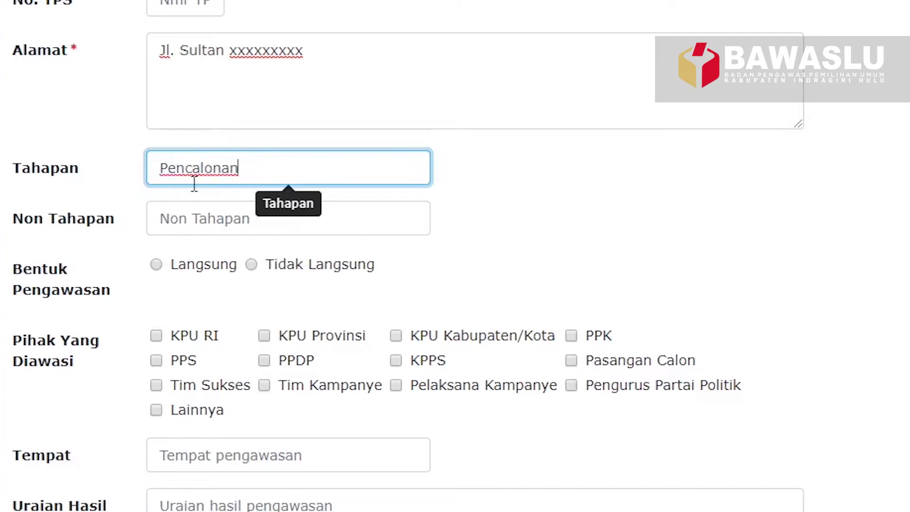
click(451, 172)
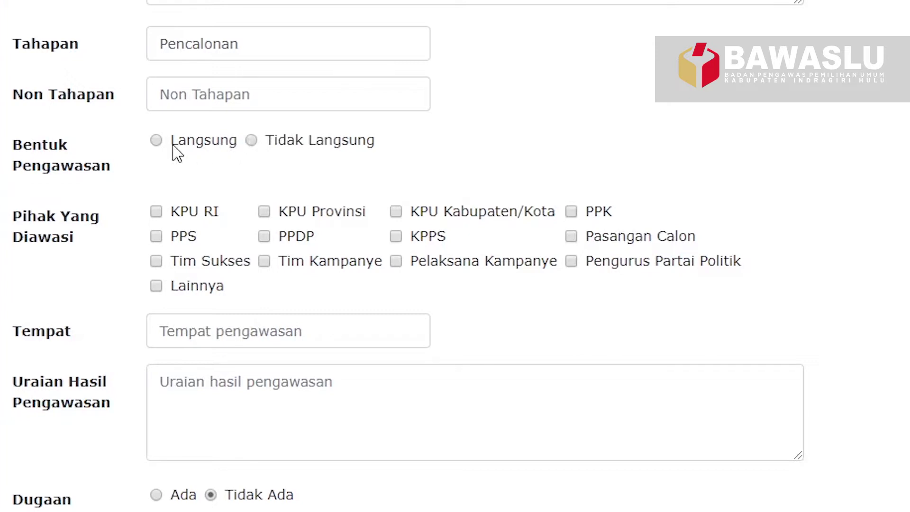
Set Bentuk Pengawasan to Tidak Langsung and tick PPS under Pihak Yang Diawasi.
click(155, 141)
click(251, 141)
scroll(254, 151, down, 3)
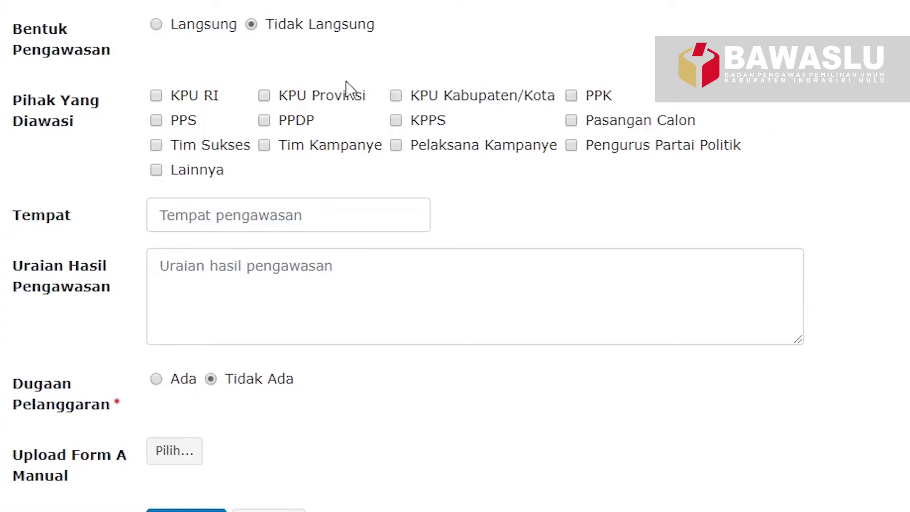
click(156, 120)
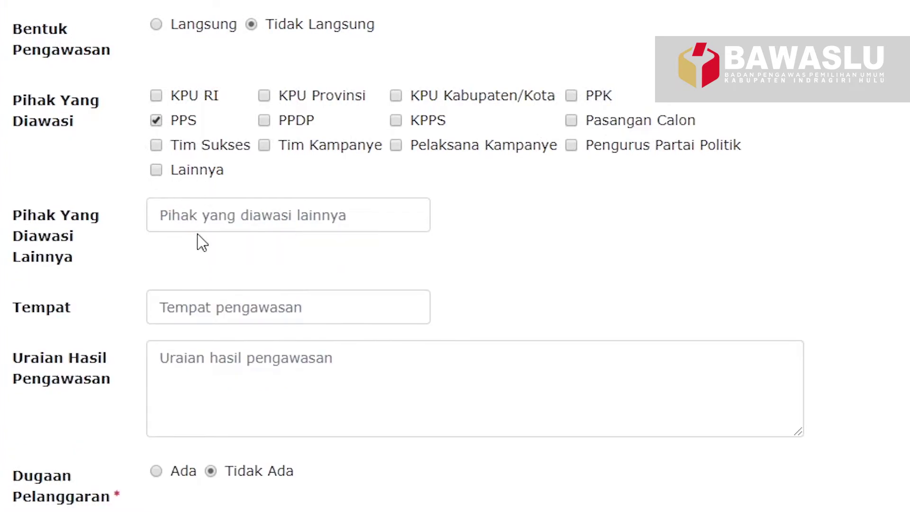
Type the supervision location's street address into the Tempat field.
click(215, 305)
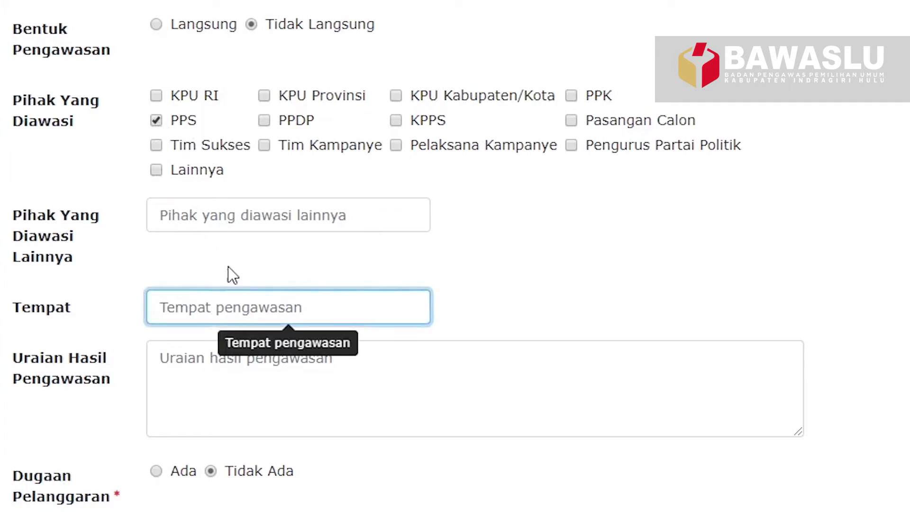
text(Jl. )
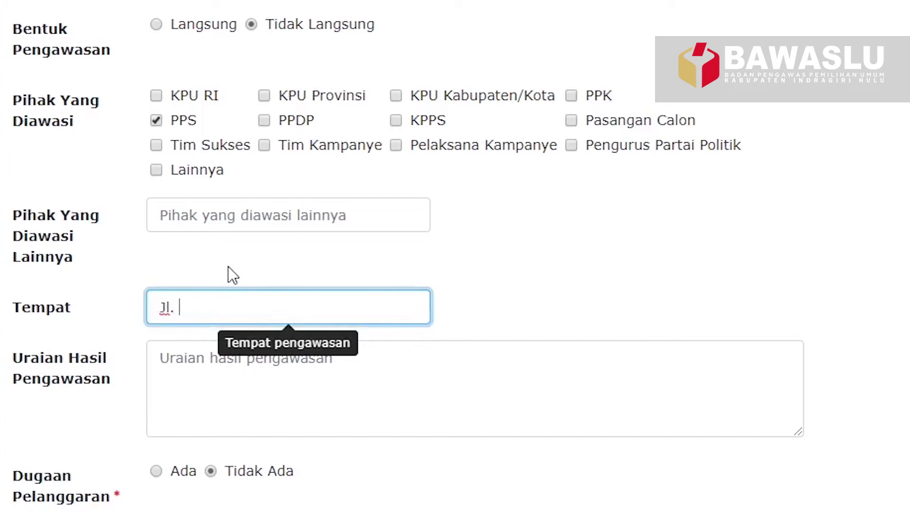
text(SMA)
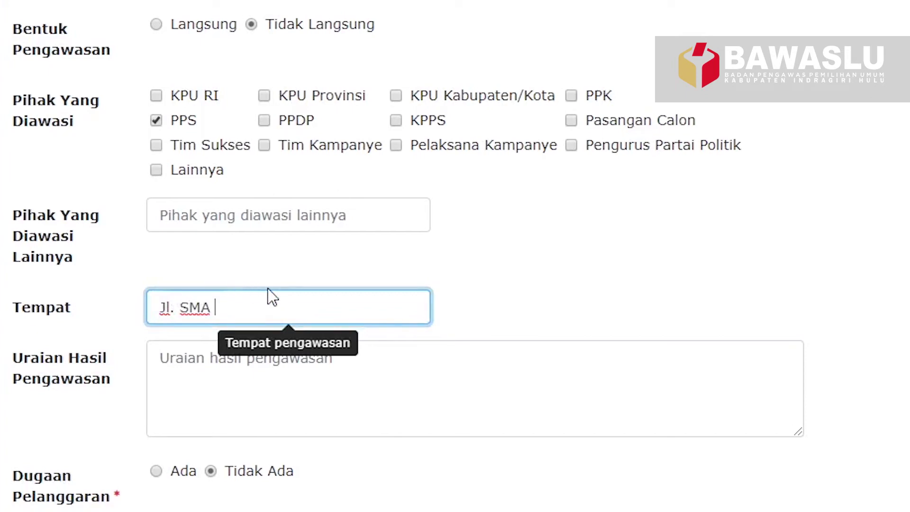
scroll(270, 356, down, 2)
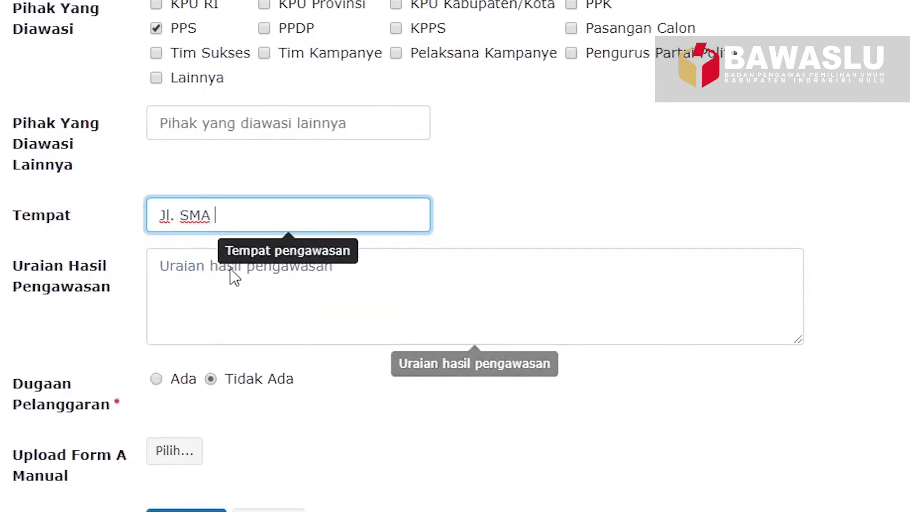
text(xxxxxxxx)
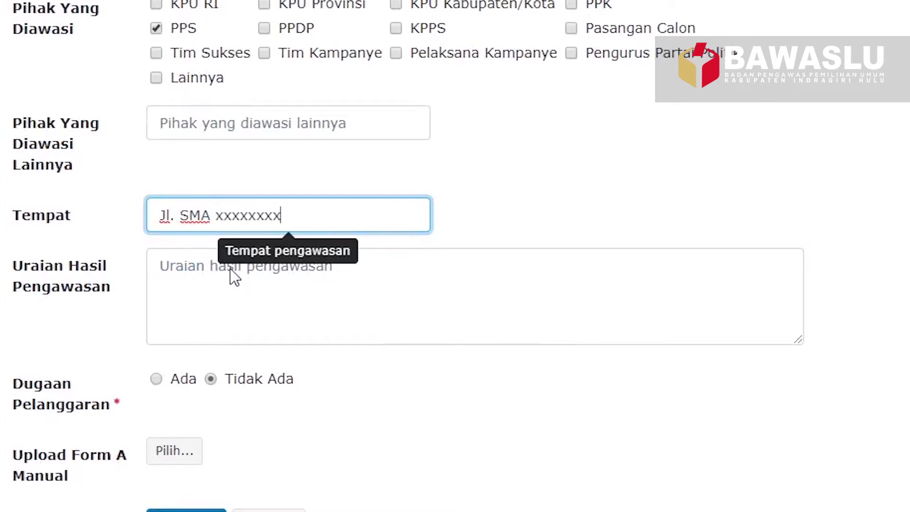
click(215, 273)
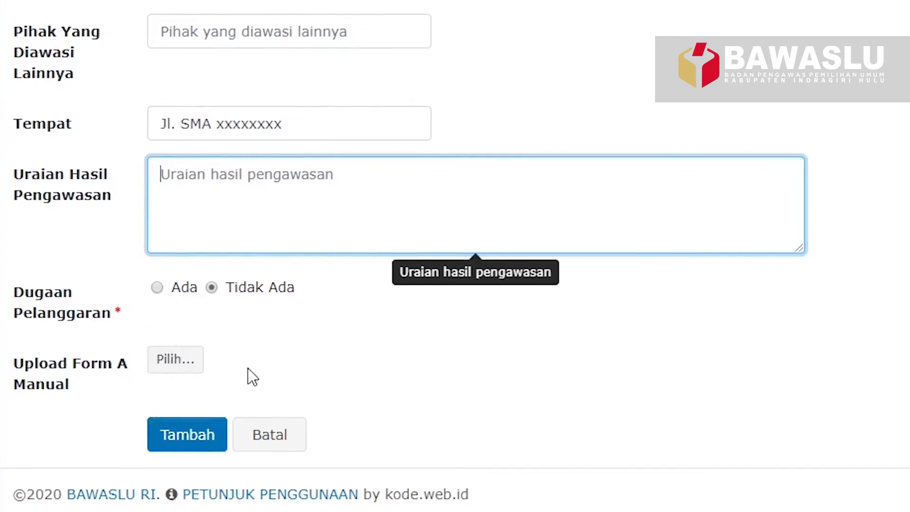
Mark the suspected violation as Ada and set Waktu Kejadian to 11 March 2020.
click(157, 286)
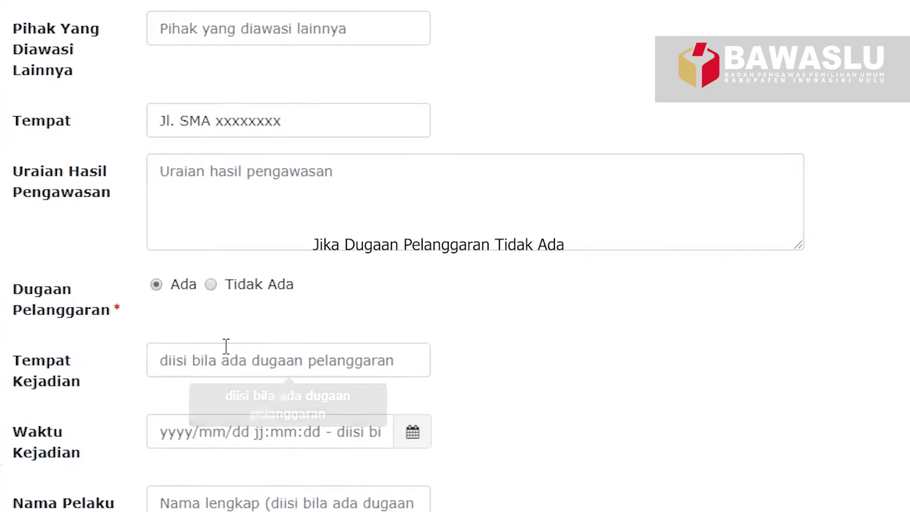
scroll(219, 360, down, 2)
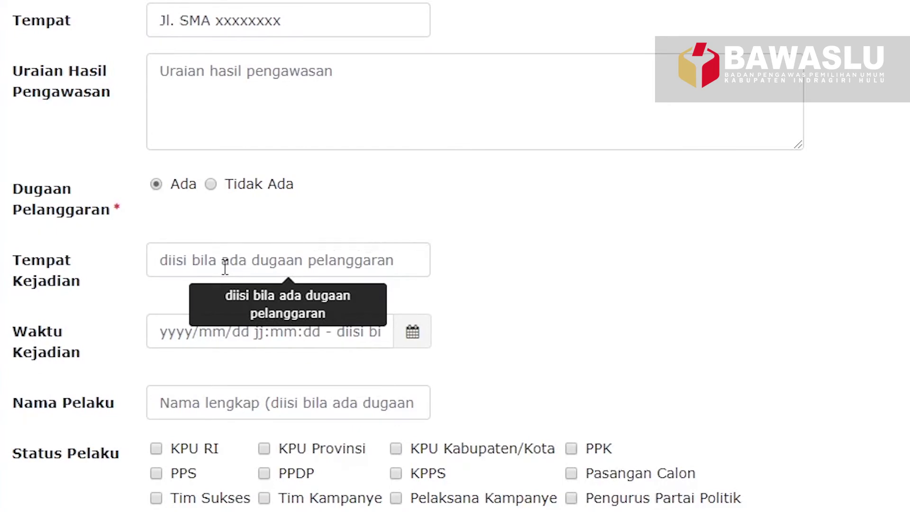
click(416, 334)
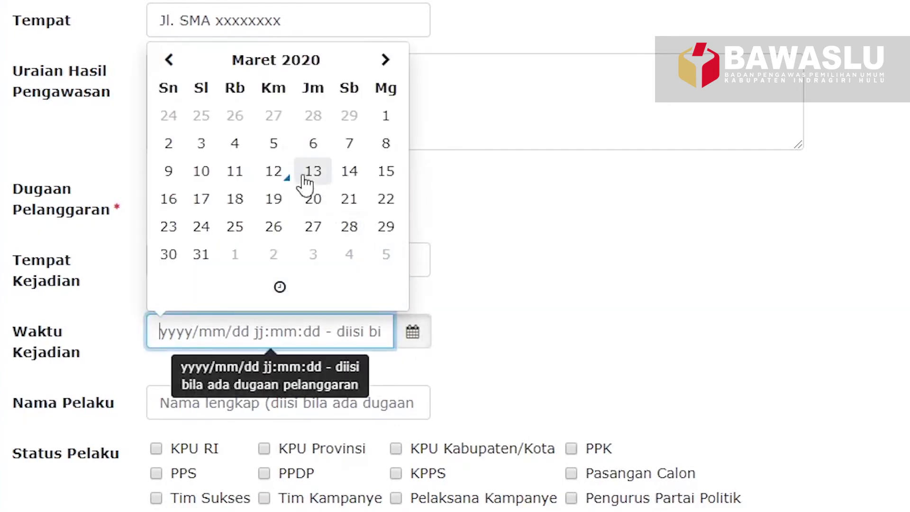
click(243, 177)
click(496, 305)
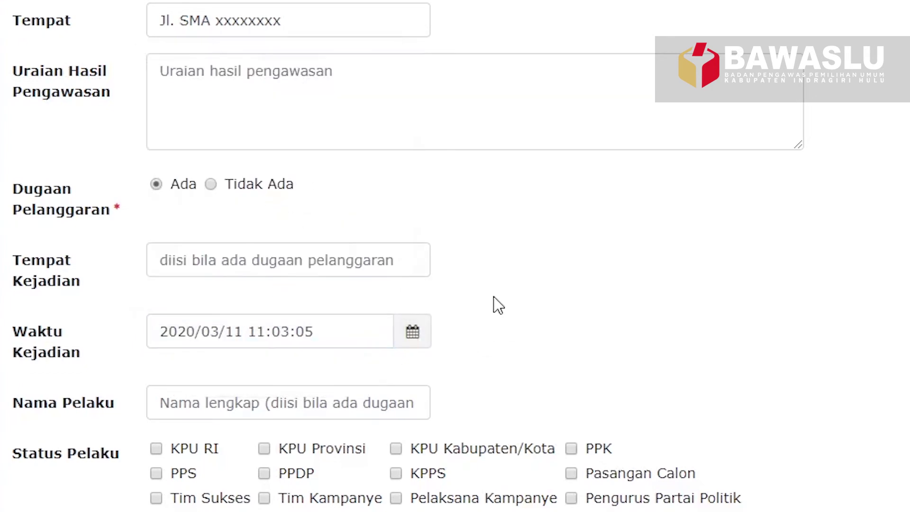
scroll(490, 306, down, 4)
click(321, 203)
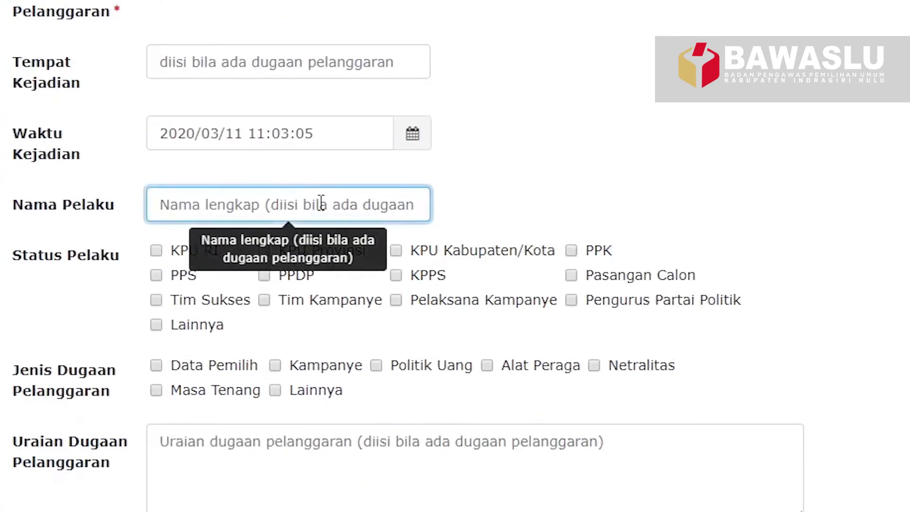
Enter the suspect's name in Nama Pelaku.
text(Depri)
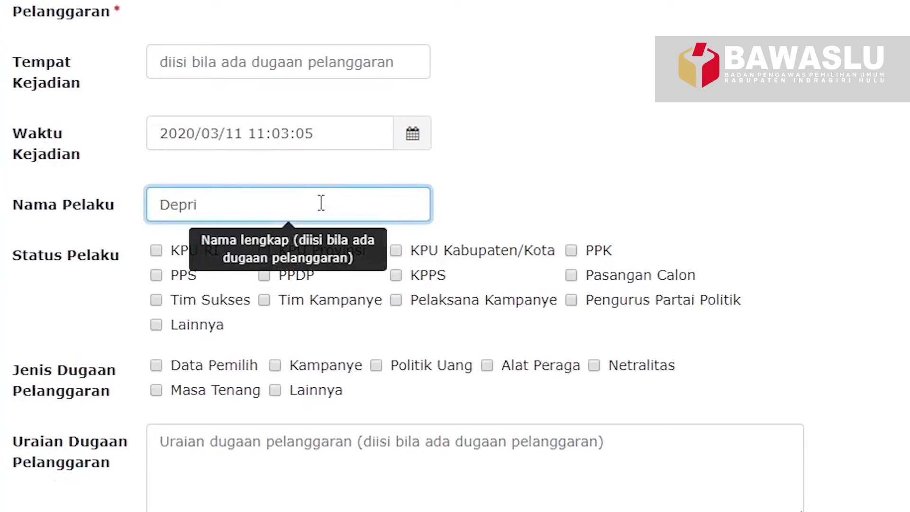
click(513, 184)
scroll(513, 184, down, 4)
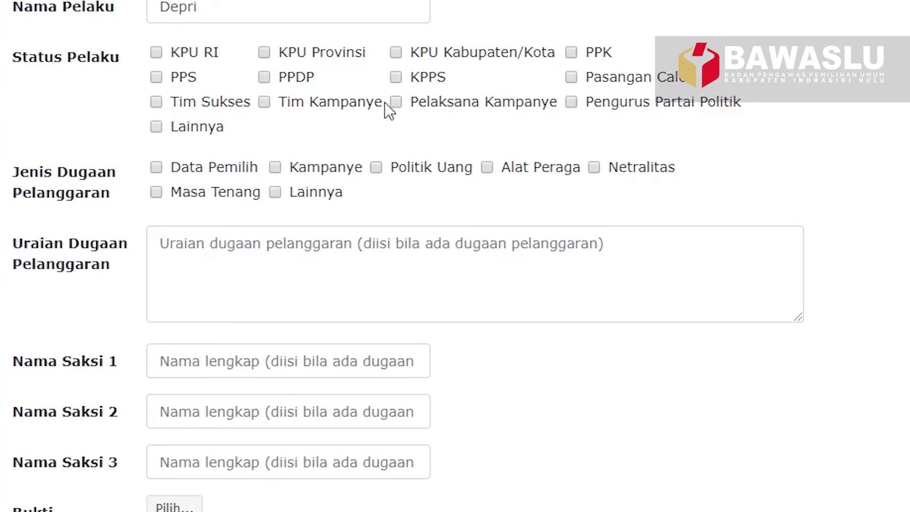
Tick Tim Kampanye, Tim Sukses and Pelaksana Kampanye as status, and Politik Uang as violation type.
click(264, 102)
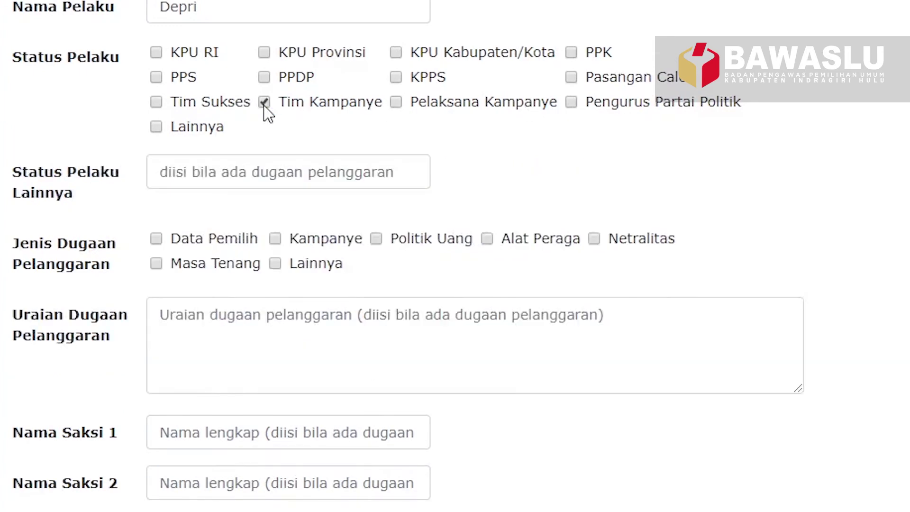
click(190, 106)
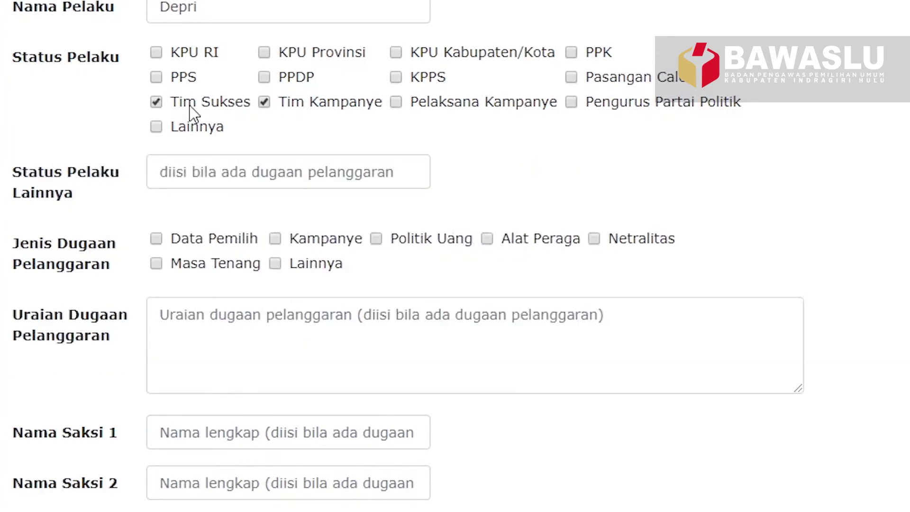
click(429, 110)
click(375, 238)
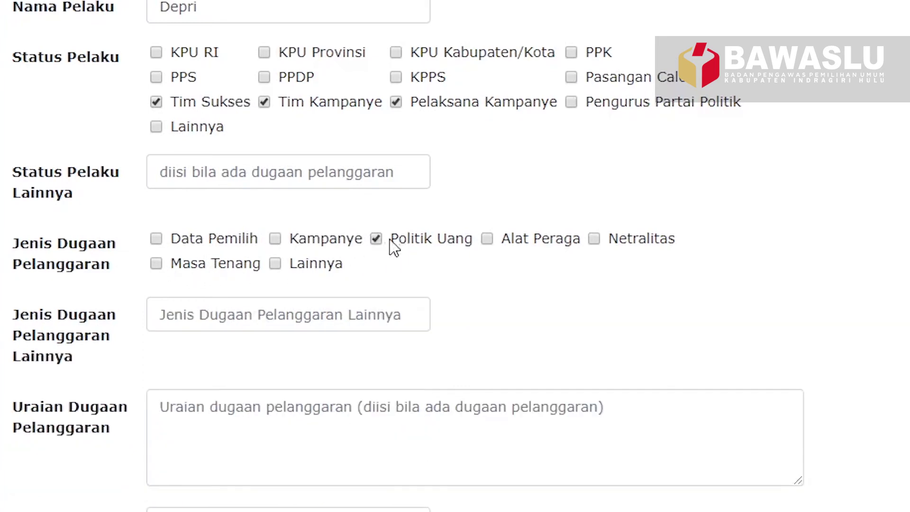
scroll(472, 247, down, 5)
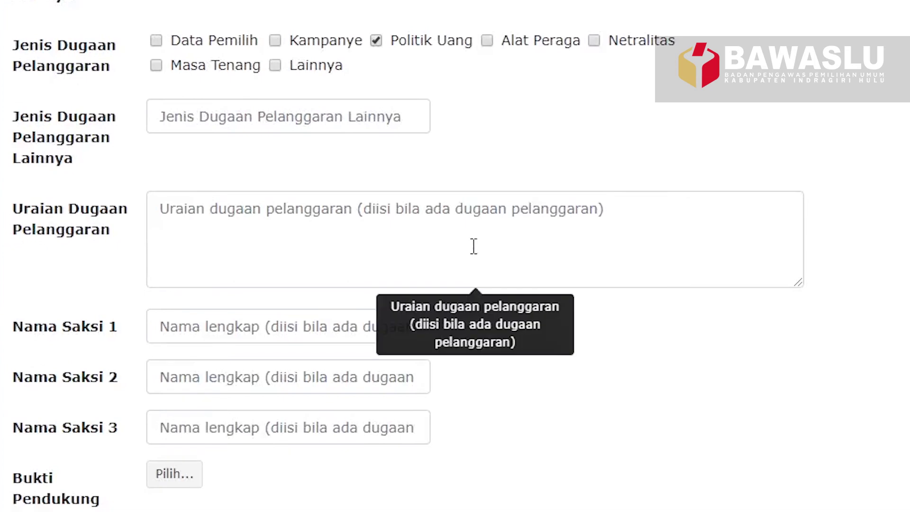
Type a witness name into each of Nama Saksi 1, 2 and 3.
scroll(474, 246, down, 2)
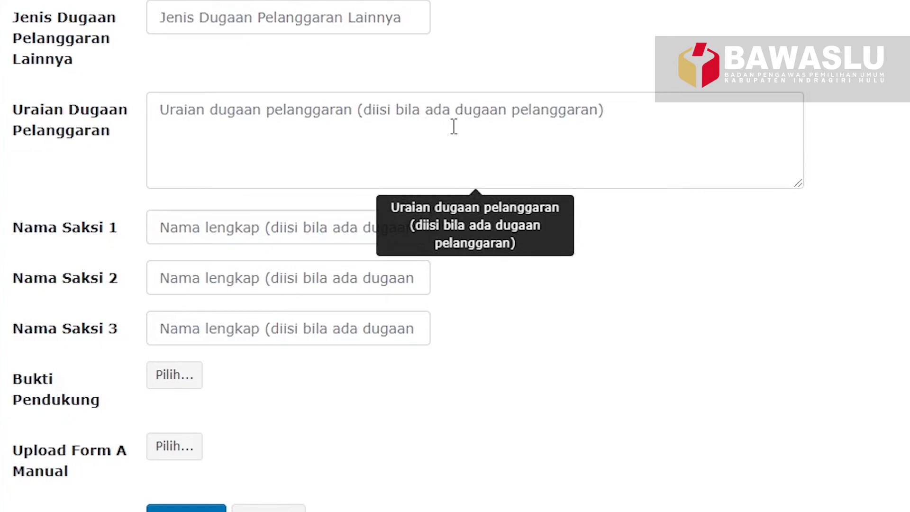
click(235, 223)
text(Yoyok)
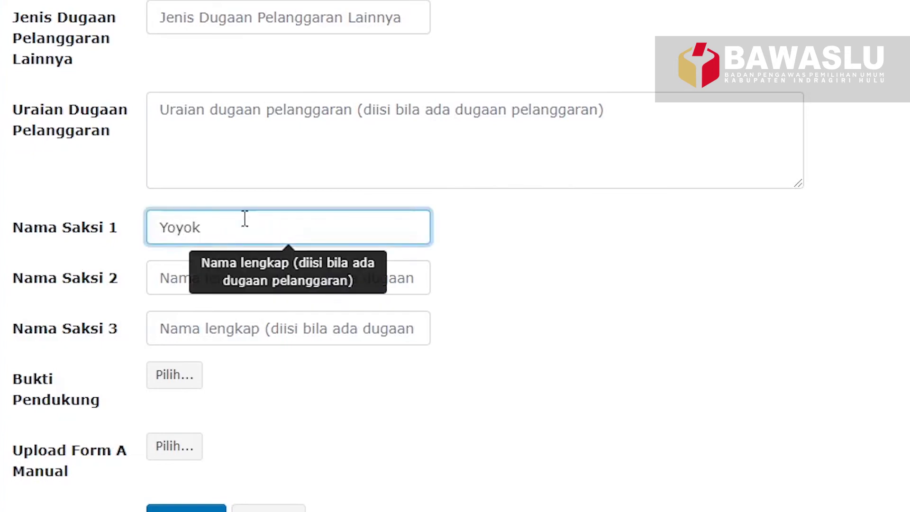
click(176, 273)
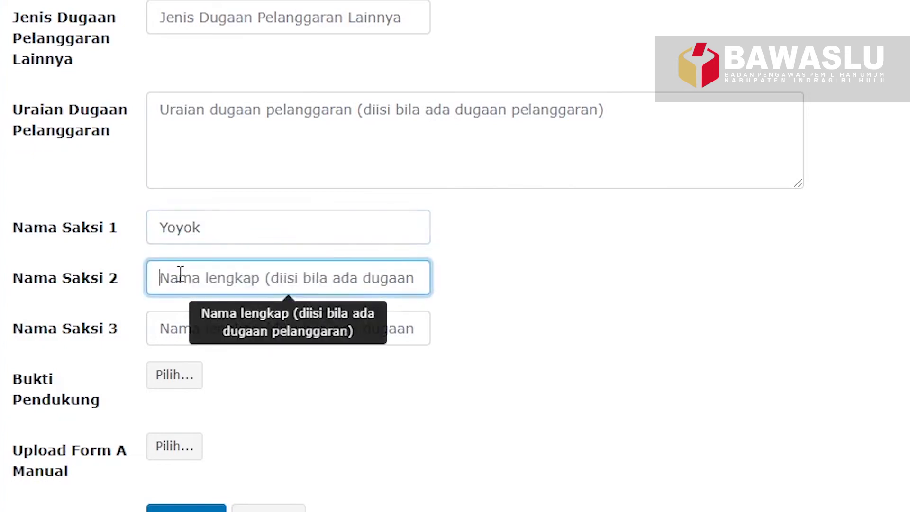
text(Mira)
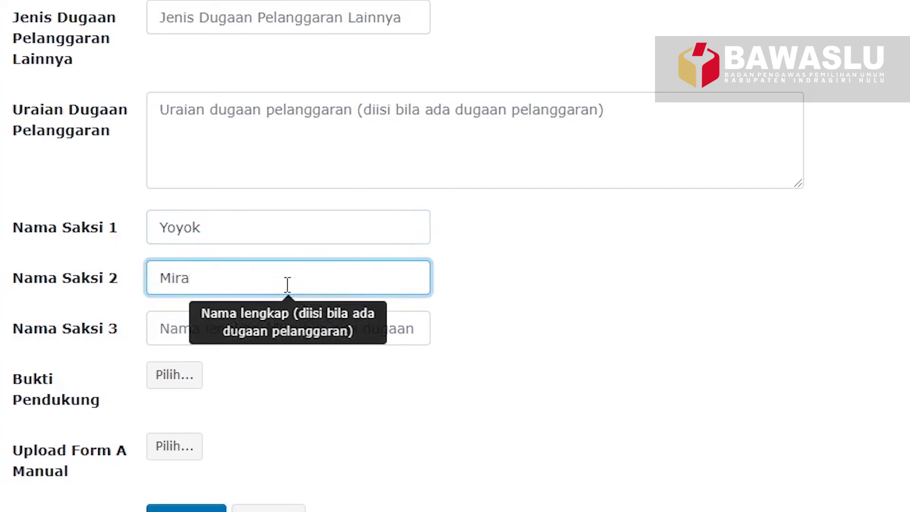
click(187, 322)
text(Rika)
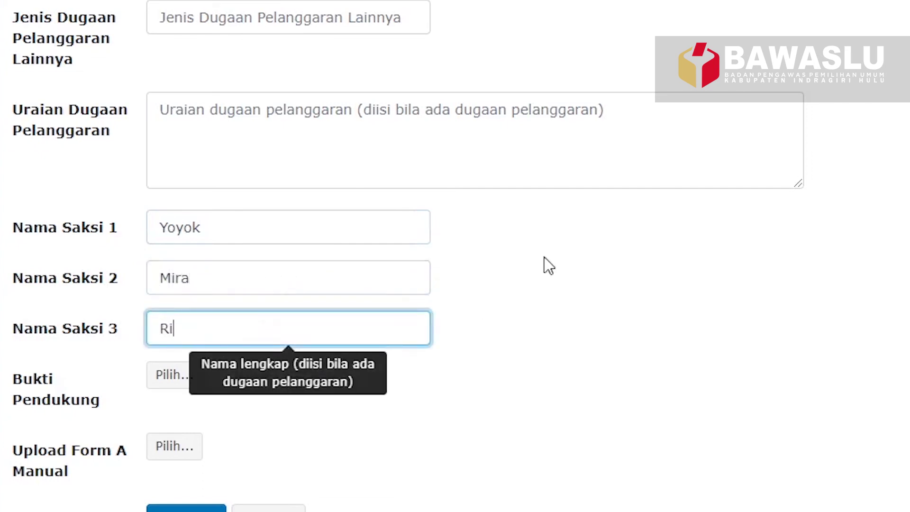
click(502, 338)
scroll(500, 340, down, 2)
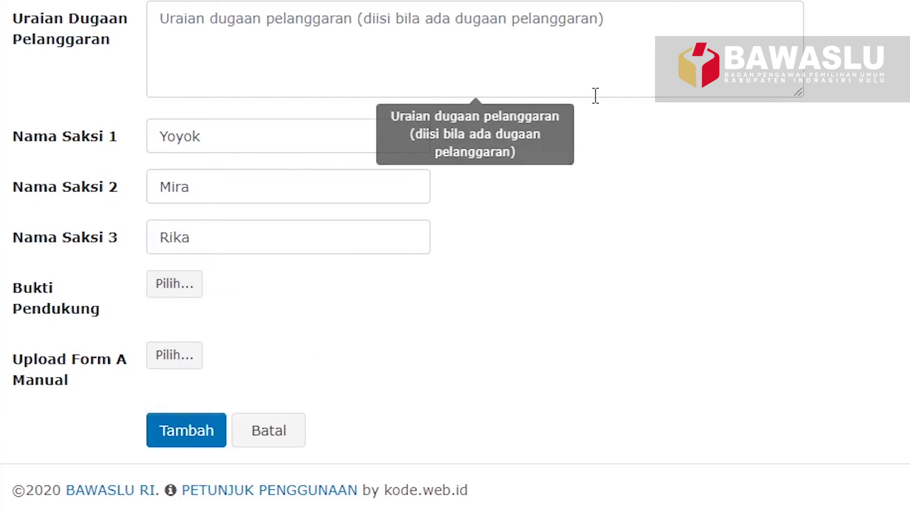
scroll(596, 97, up, 15)
scroll(597, 100, up, 14)
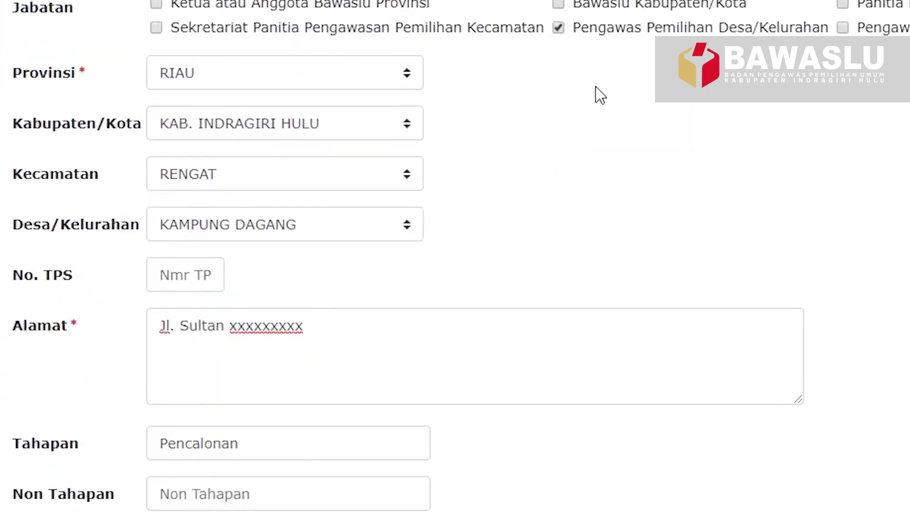
scroll(598, 97, down, 13)
scroll(597, 100, down, 8)
scroll(345, 16, up, 3)
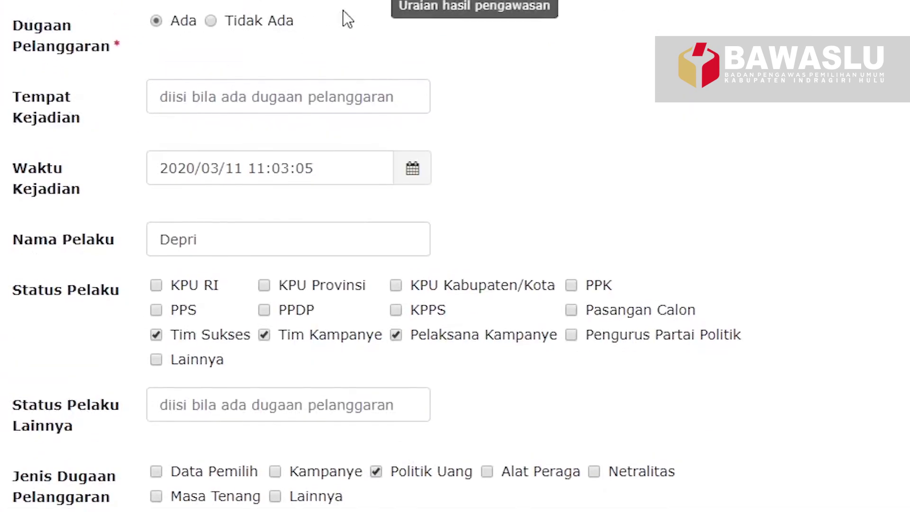
drag(13, 103, 136, 142)
click(117, 131)
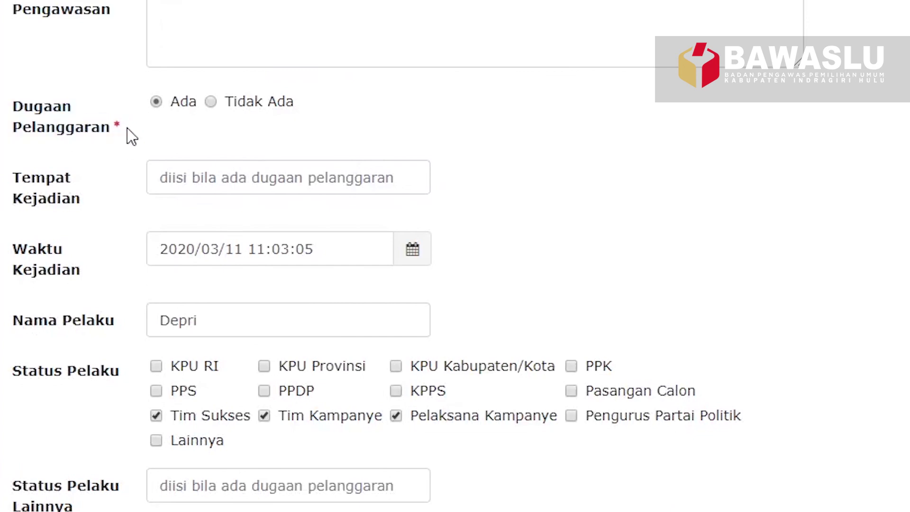
scroll(426, 199, down, 2)
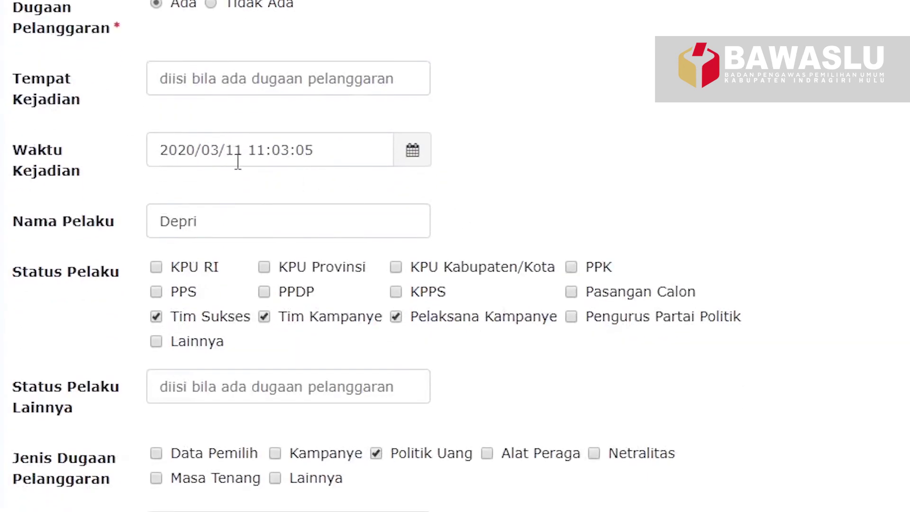
click(413, 153)
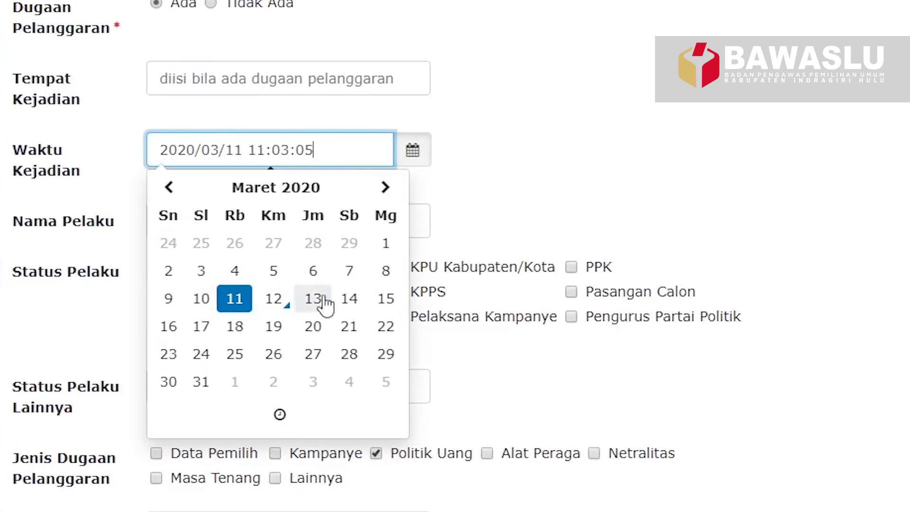
click(412, 161)
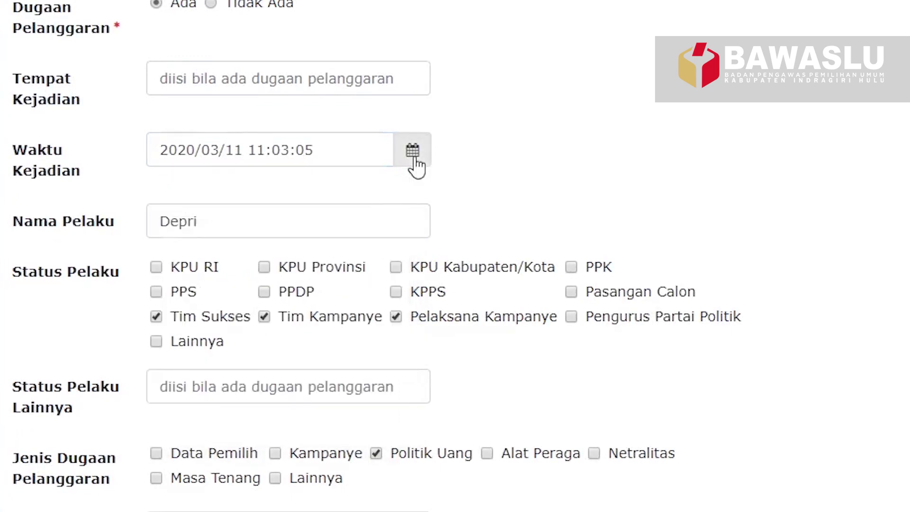
scroll(415, 160, down, 10)
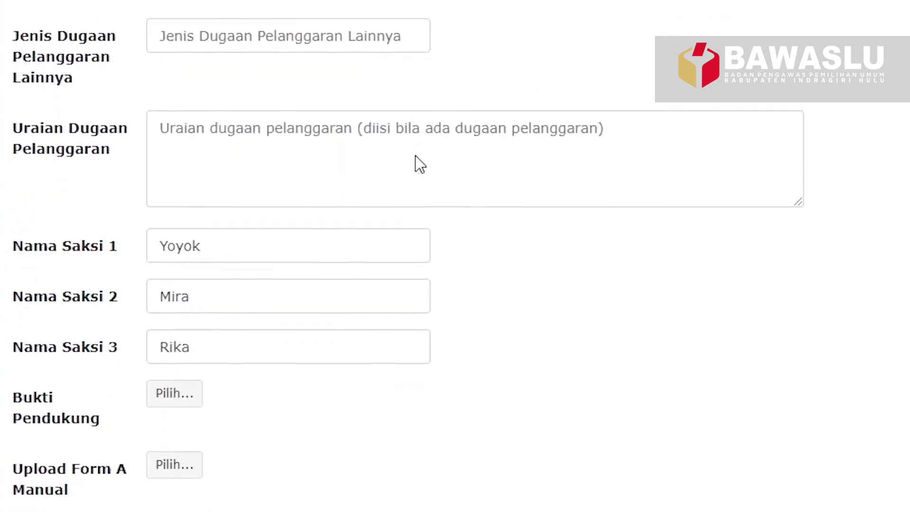